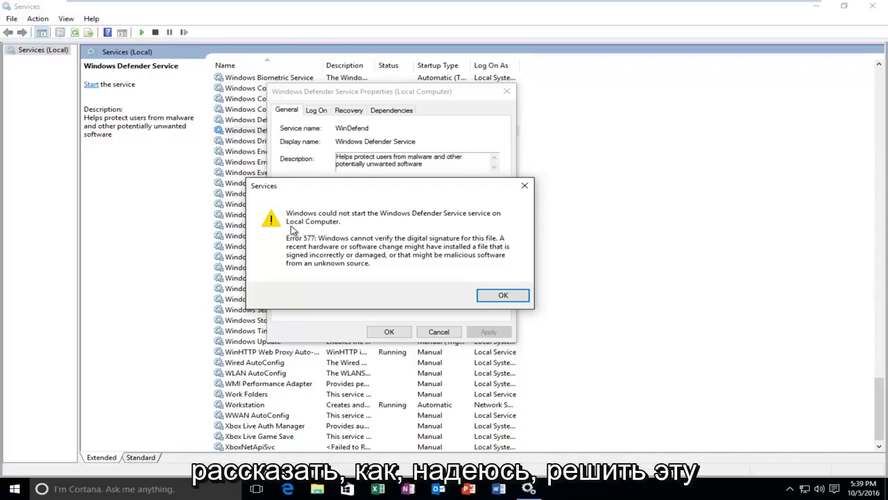
Step: Dismiss the Error 577 message about the Windows Defender Service failing to start
left_click(512, 295)
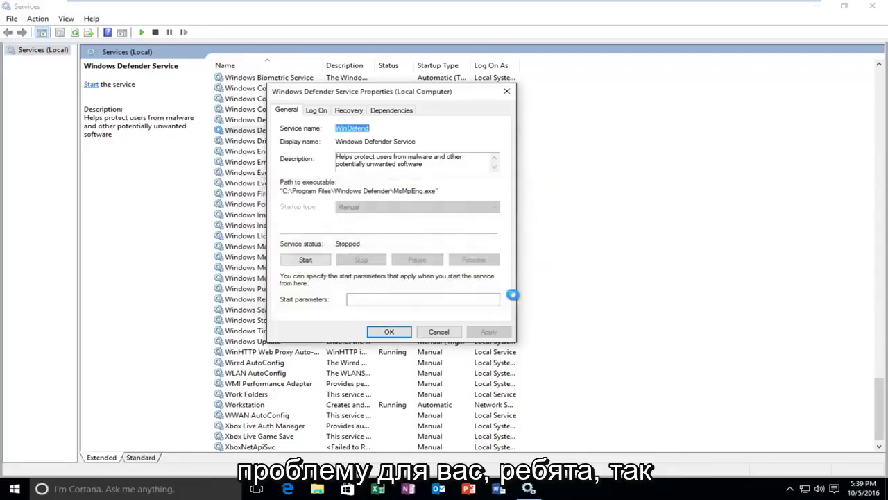
Step: Close the Services windows and run regedit as administrator from a Start menu search
left_click(508, 93)
left_click(870, 5)
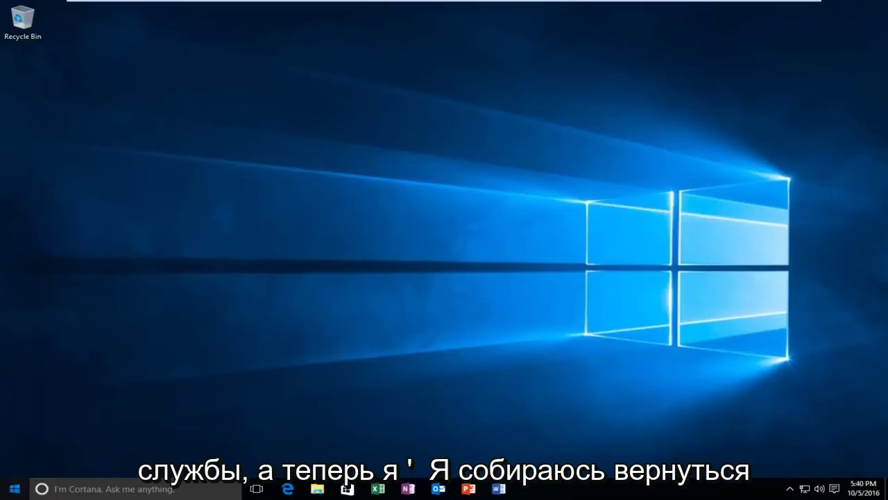
left_click(13, 488)
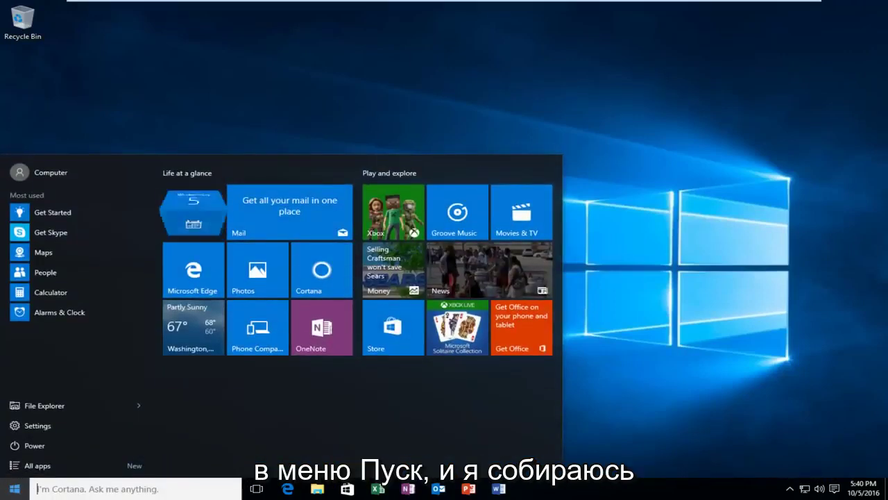
type("re")
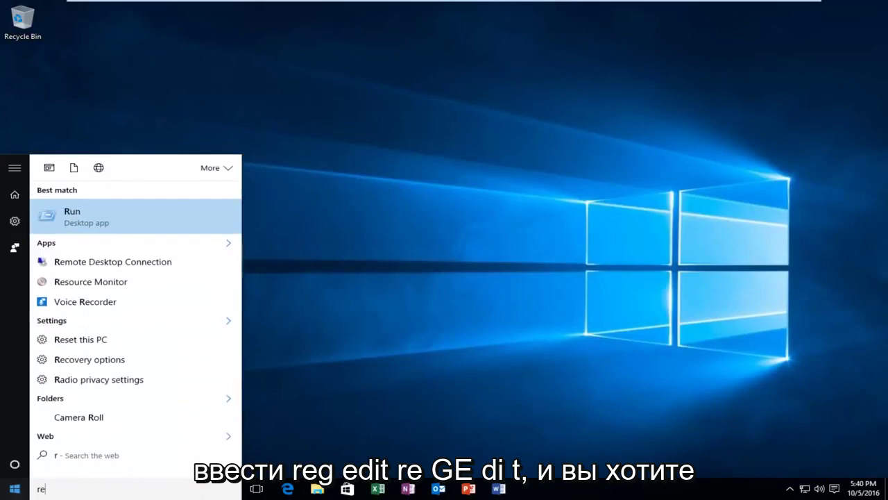
type("gedit")
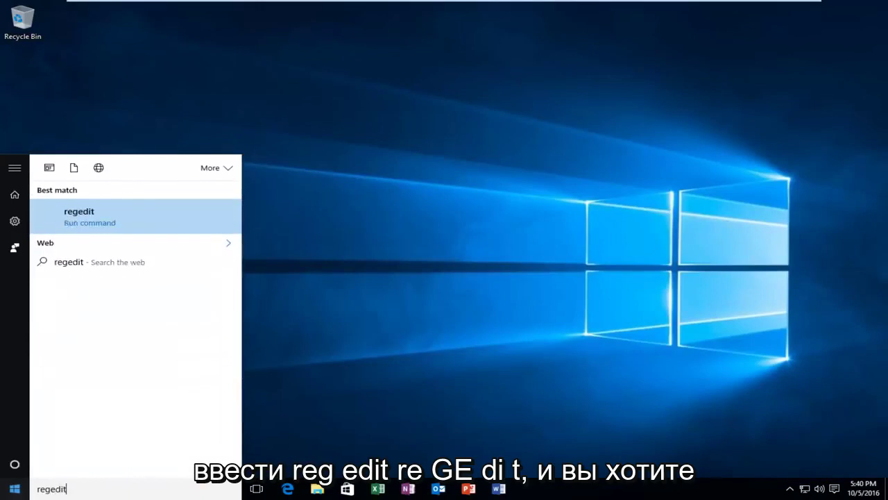
right_click(73, 220)
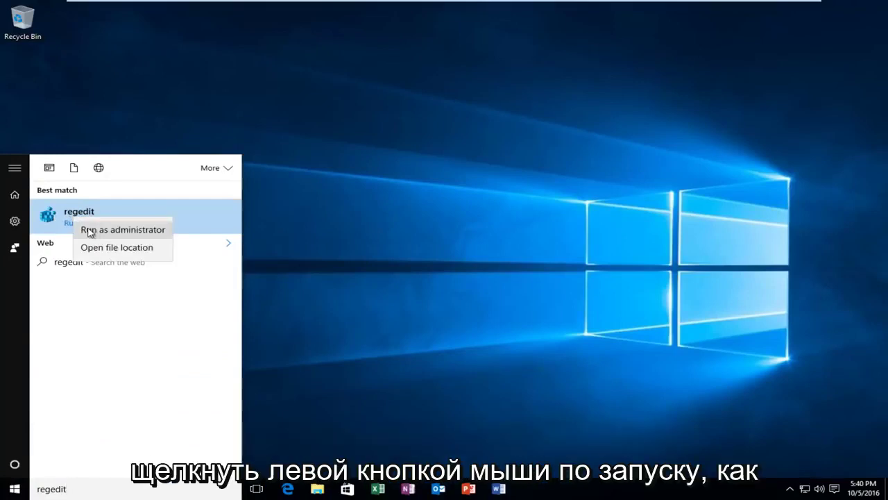
left_click(115, 231)
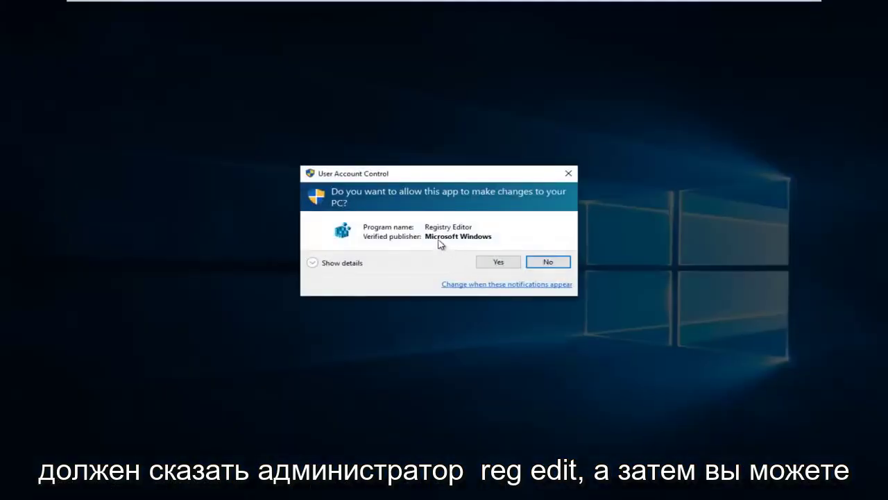
Step: Approve UAC and navigate to HKEY_LOCAL_MACHINE\SOFTWARE\Policies\Microsoft\Windows Defender
left_click(493, 261)
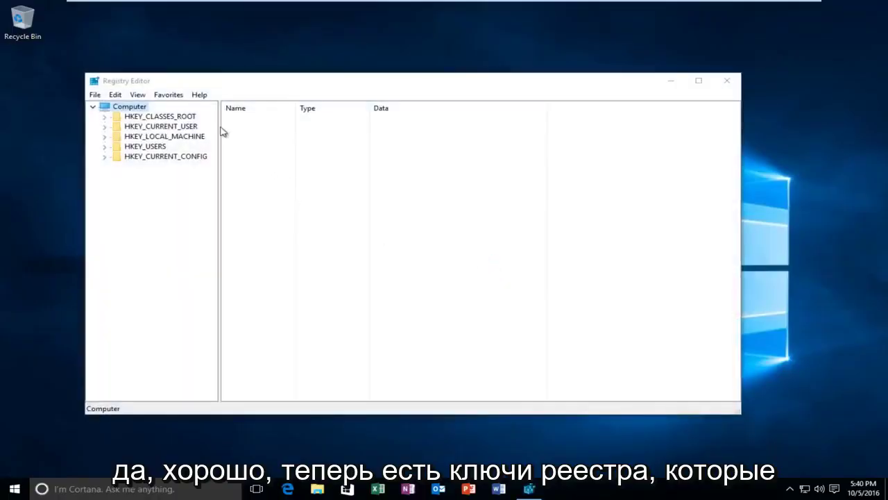
left_click_drag(220, 132, 246, 127)
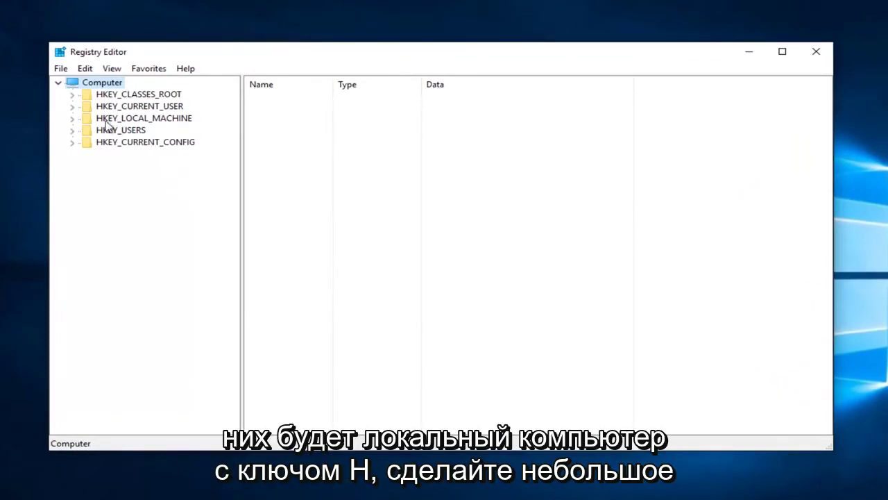
left_click(73, 118)
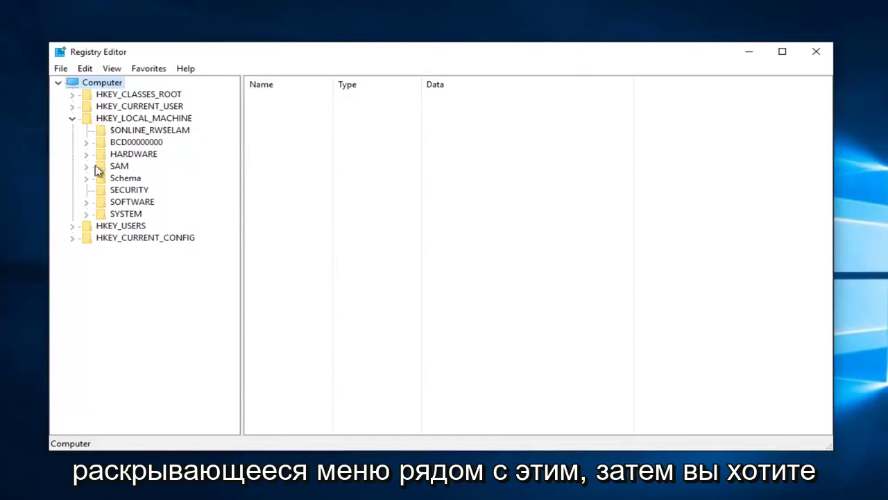
left_click(86, 201)
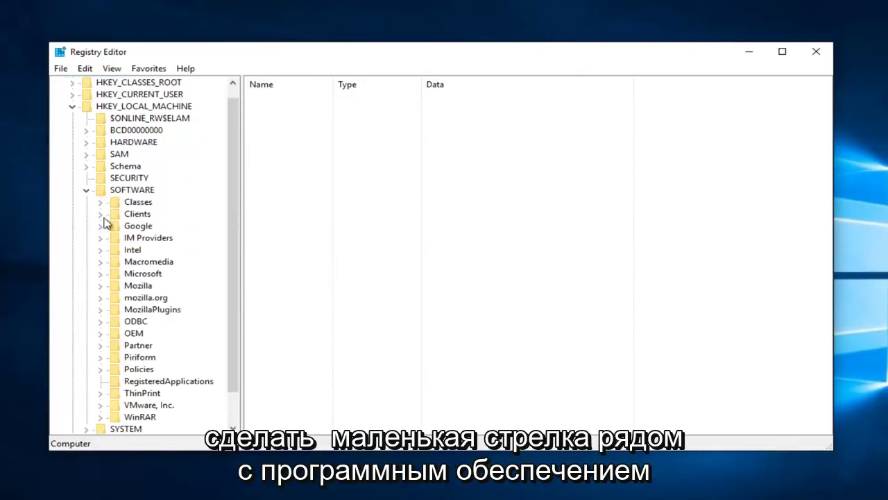
scroll(146, 219, "down", 1)
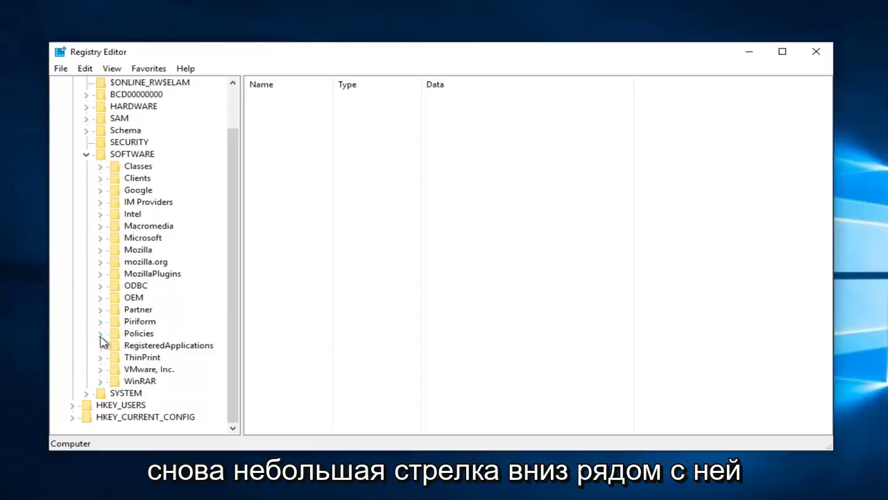
left_click(101, 335)
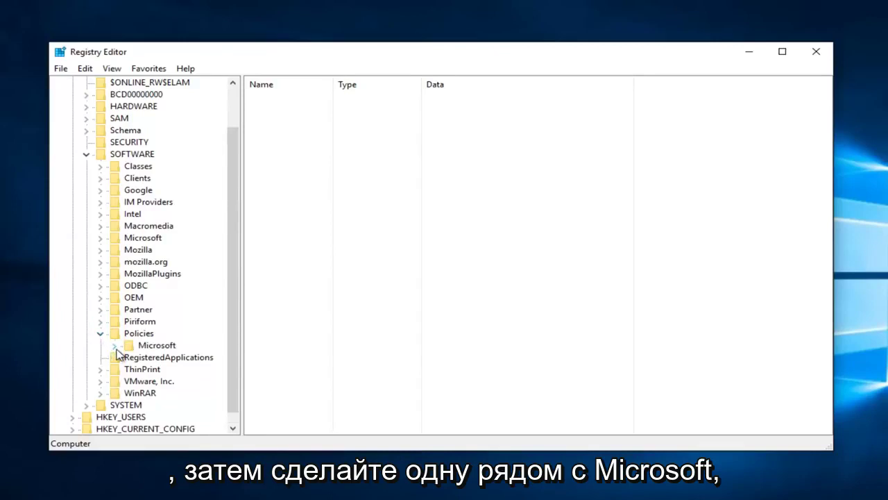
left_click(114, 345)
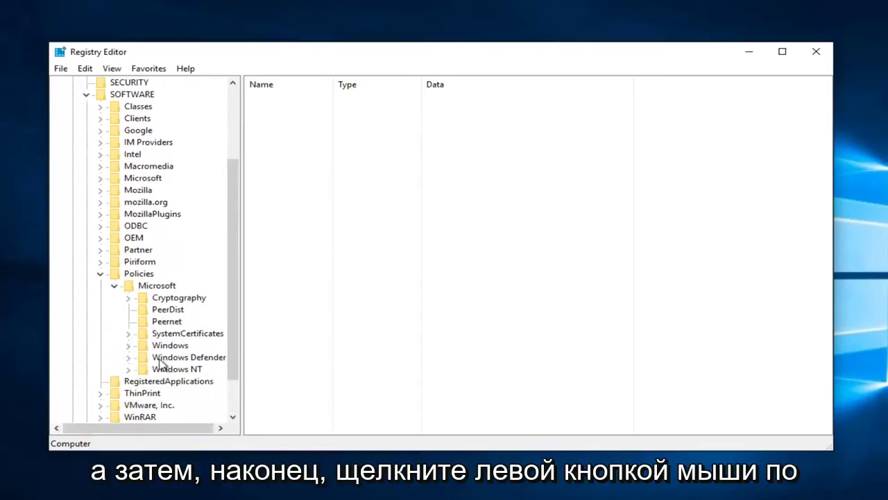
left_click(164, 362)
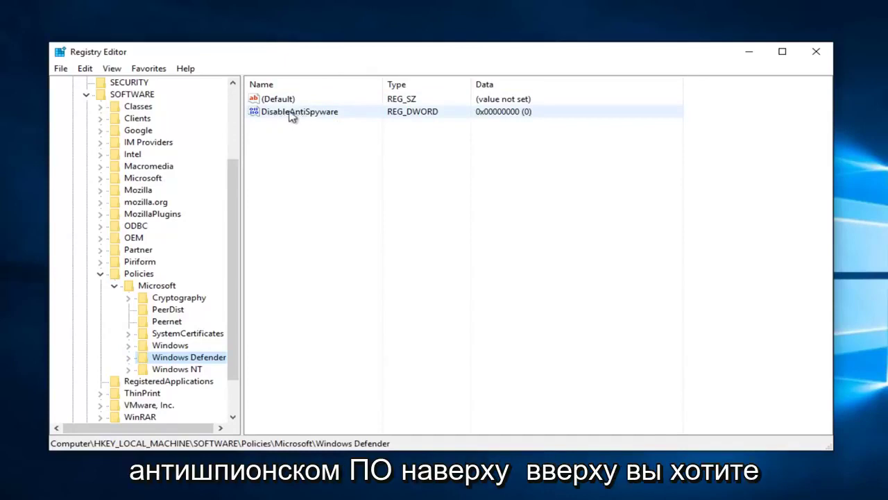
Step: Change DisableAntiSpyware's value data from 0 to 1 and save it
left_click(290, 113)
double_click(290, 114)
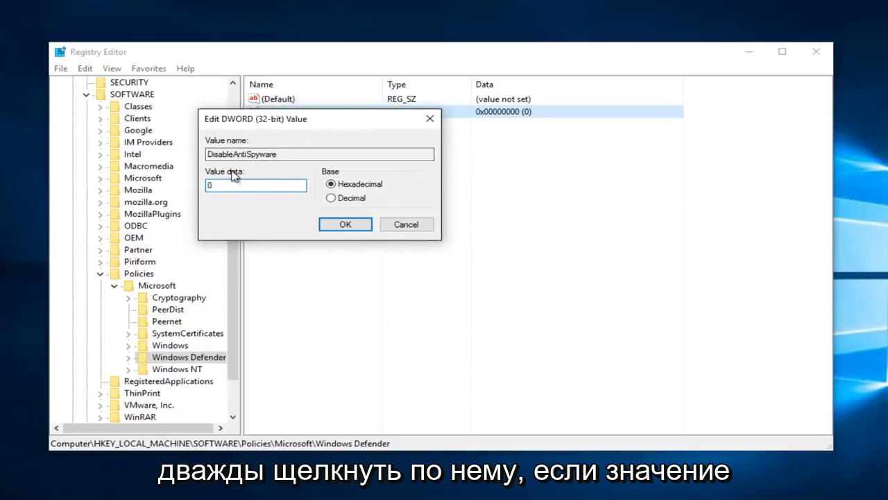
double_click(222, 186)
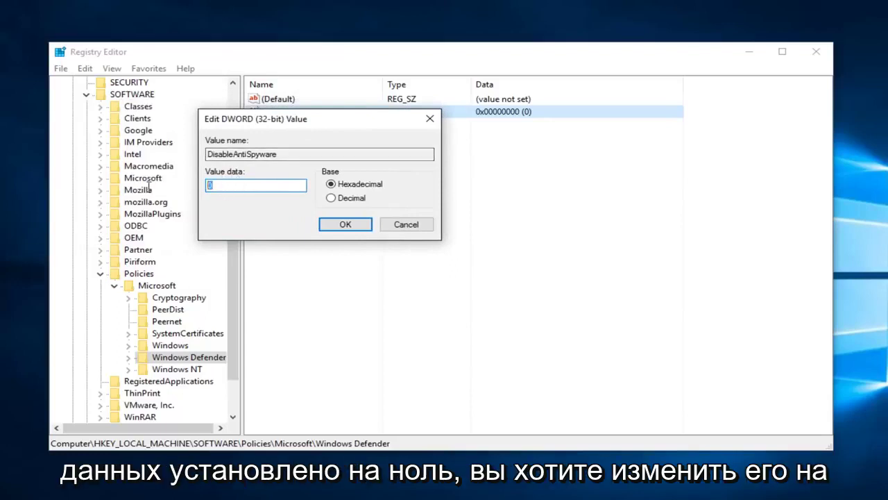
type("1")
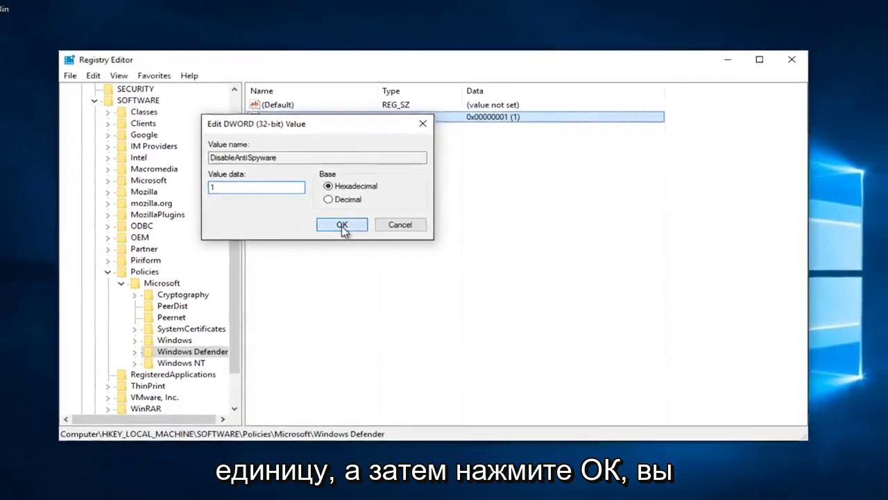
left_click(342, 225)
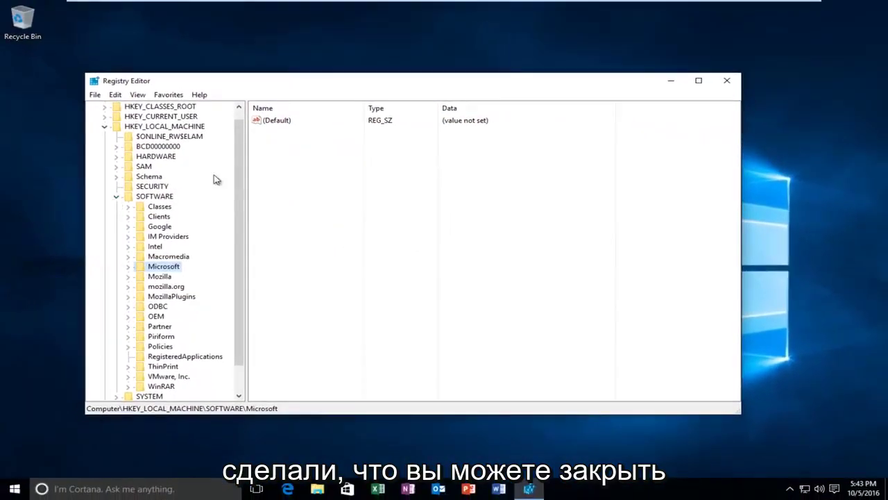
Step: Close Registry Editor, launch Windows Defender from Start search, and dismiss its group-policy notice
left_click(725, 82)
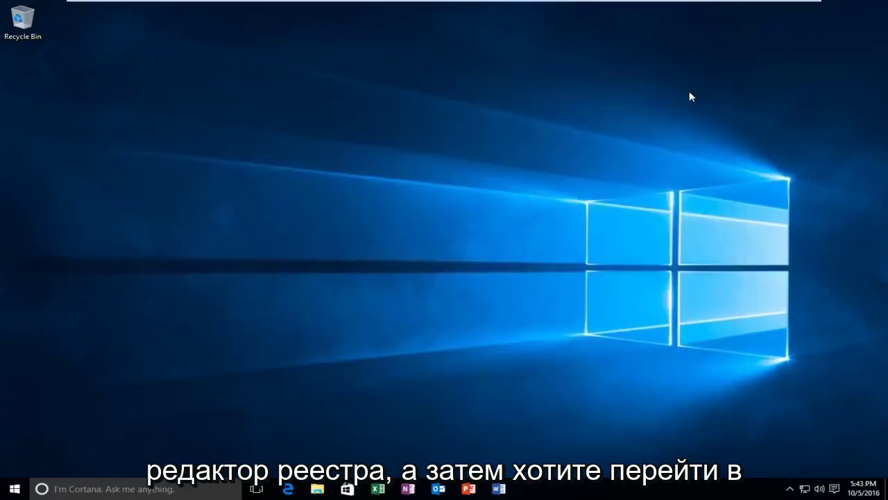
left_click(1, 492)
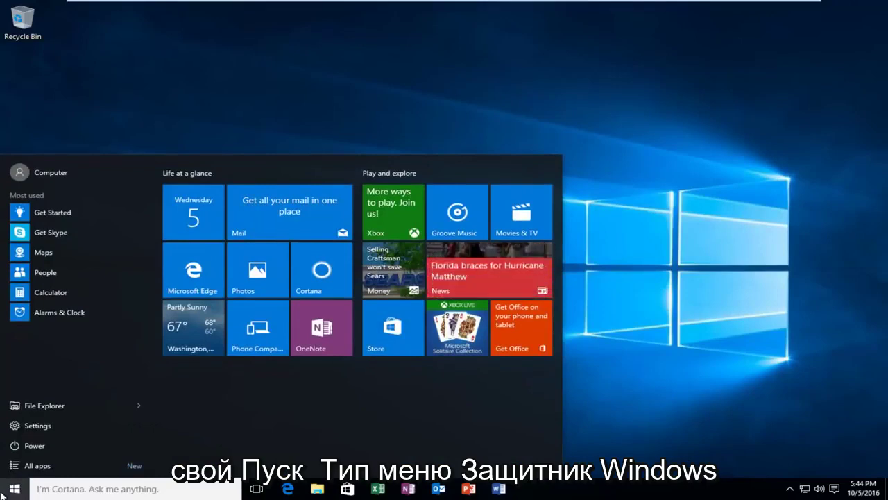
left_click(142, 489)
type("windows")
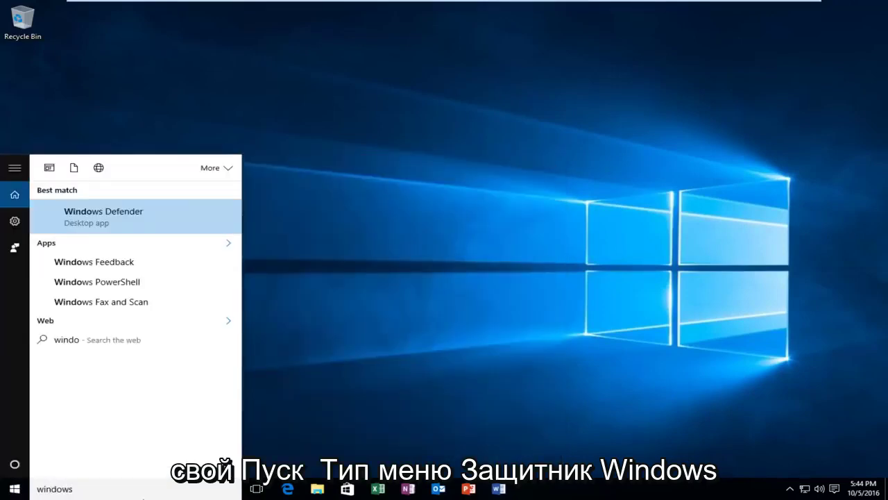
type(" defende")
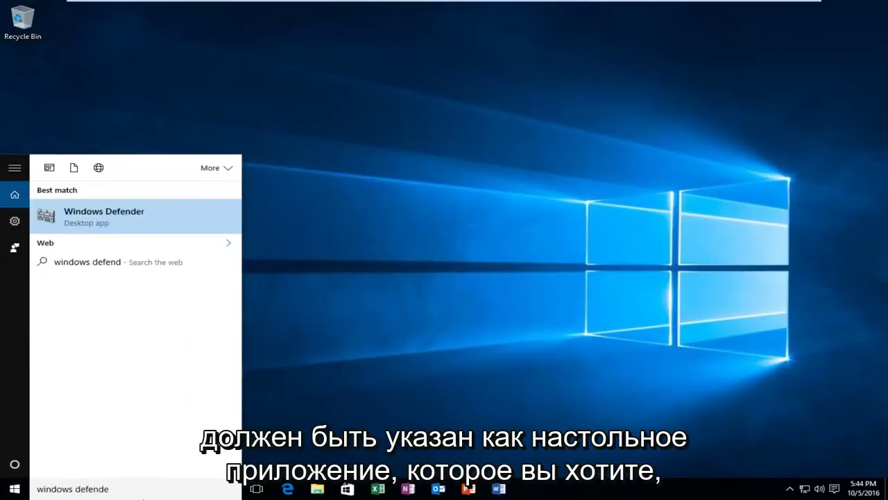
type("r")
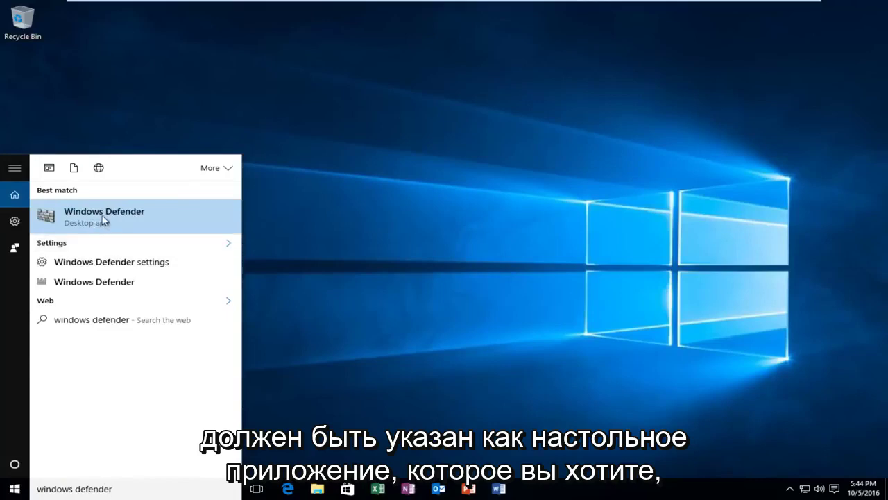
left_click(103, 221)
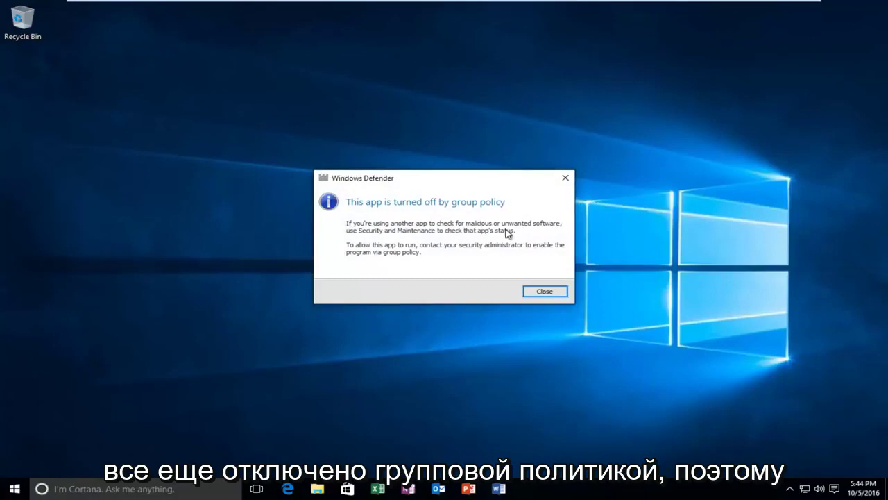
left_click(553, 292)
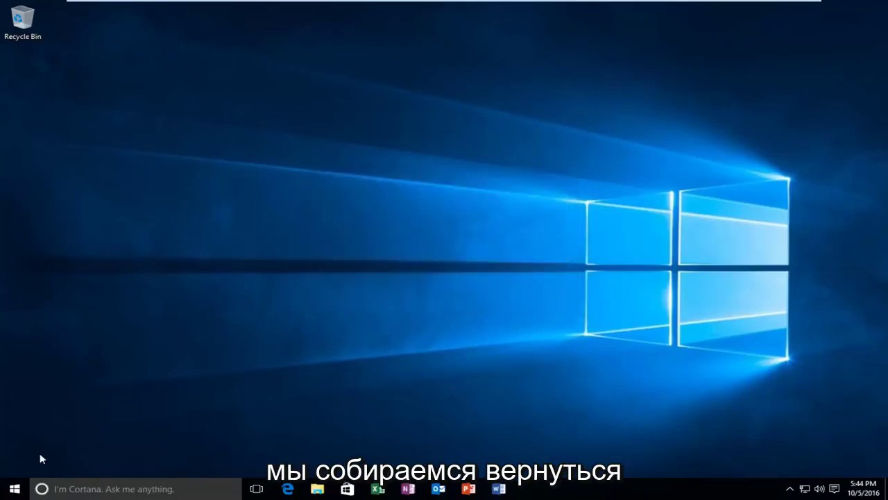
Step: Search 'local group' in Start and open the Edit group policy result
left_click(5, 488)
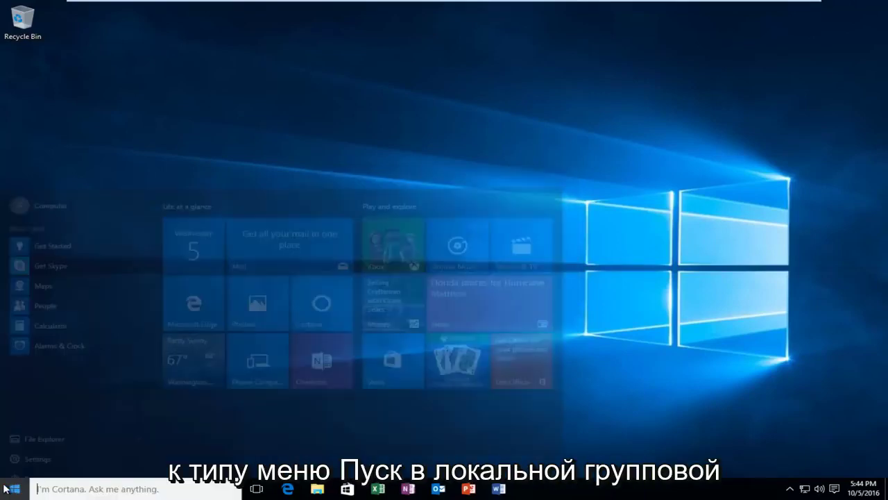
type("loca")
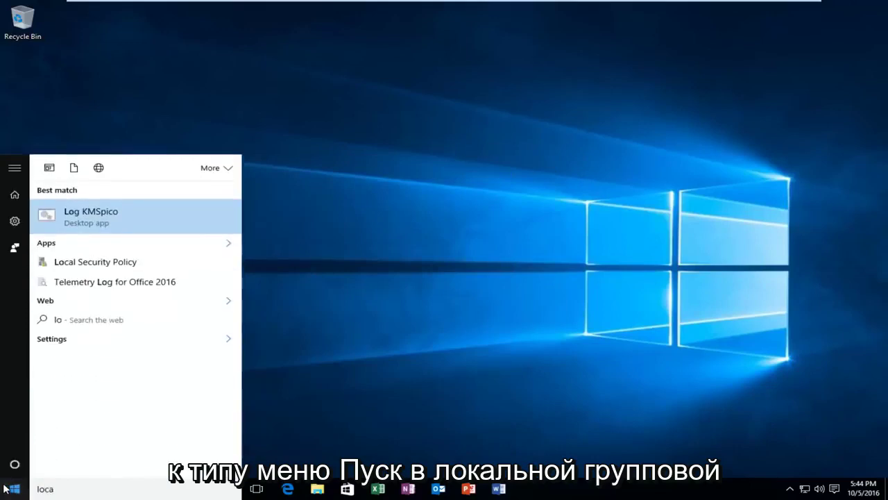
type("l group")
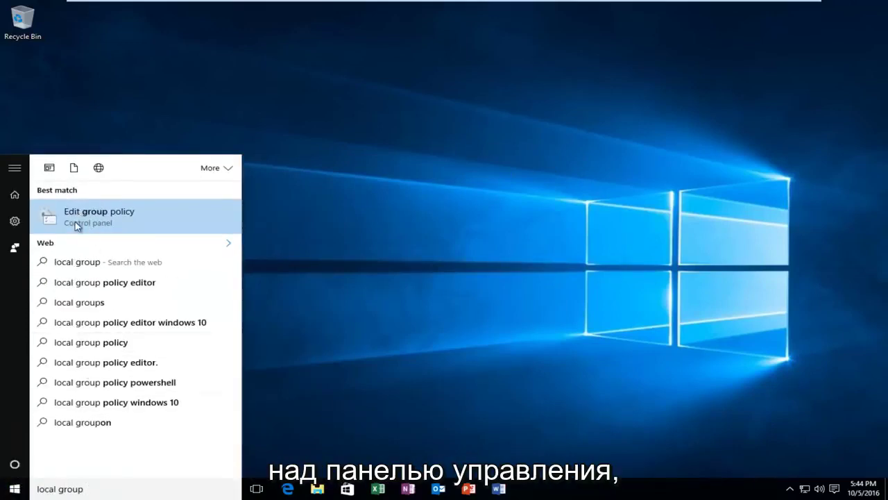
left_click(100, 229)
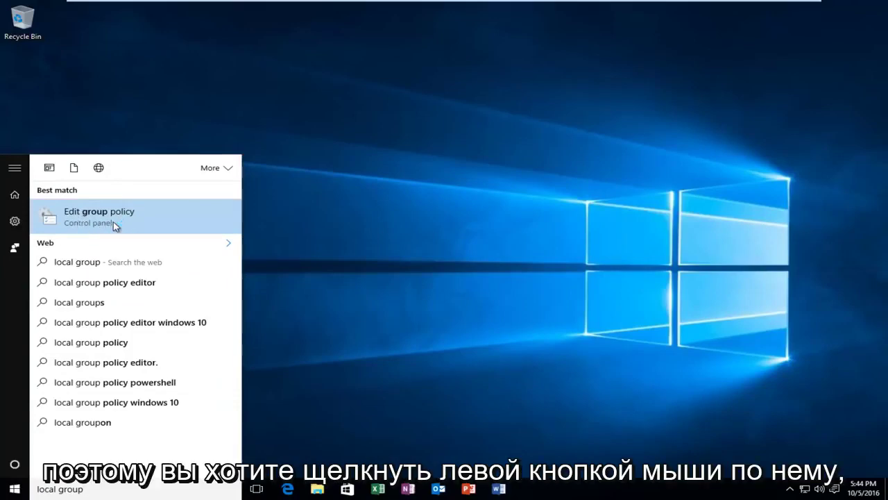
left_click(123, 221)
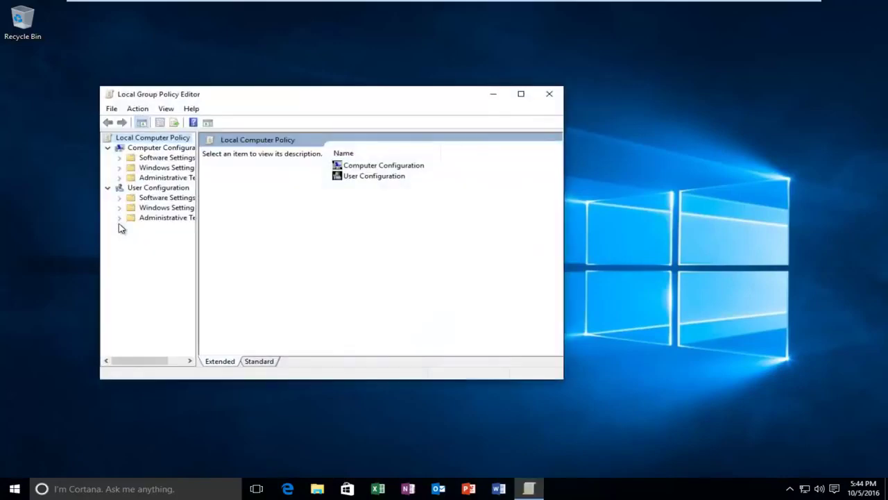
Step: Maximize the editor and go to Computer Configuration > Administrative Templates > Windows Components > Windows Defender
left_click(521, 94)
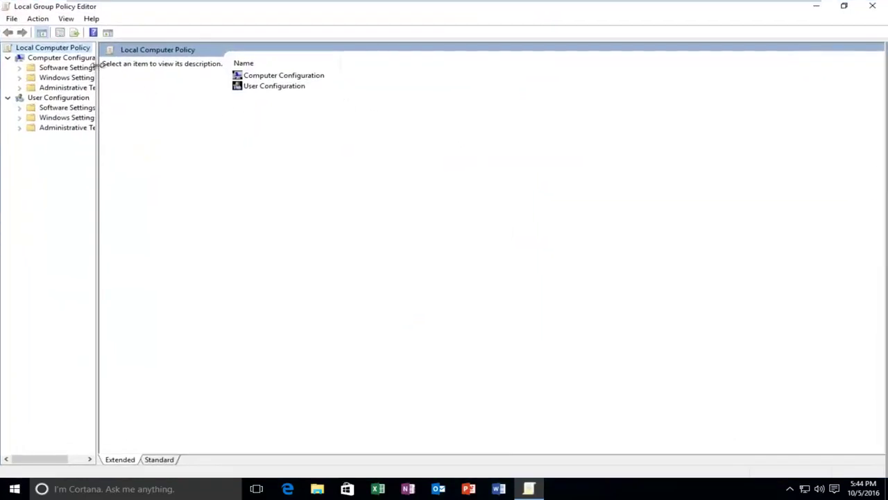
left_click_drag(98, 64, 218, 64)
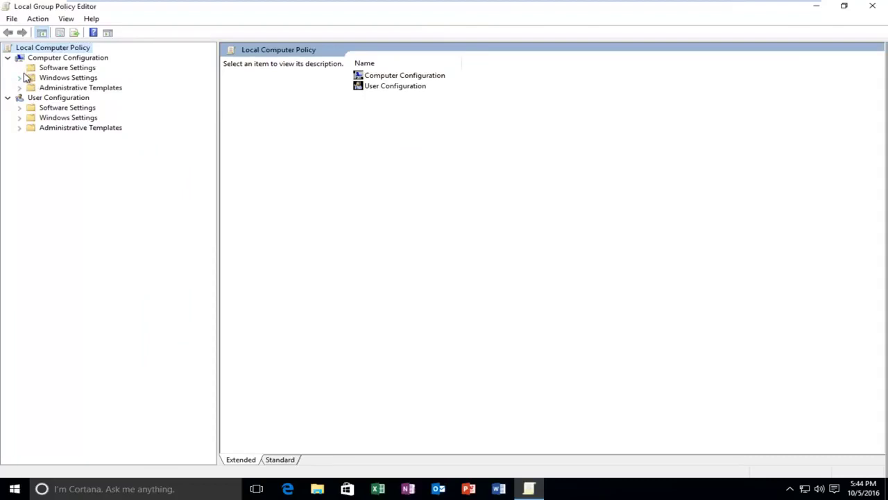
left_click(7, 57)
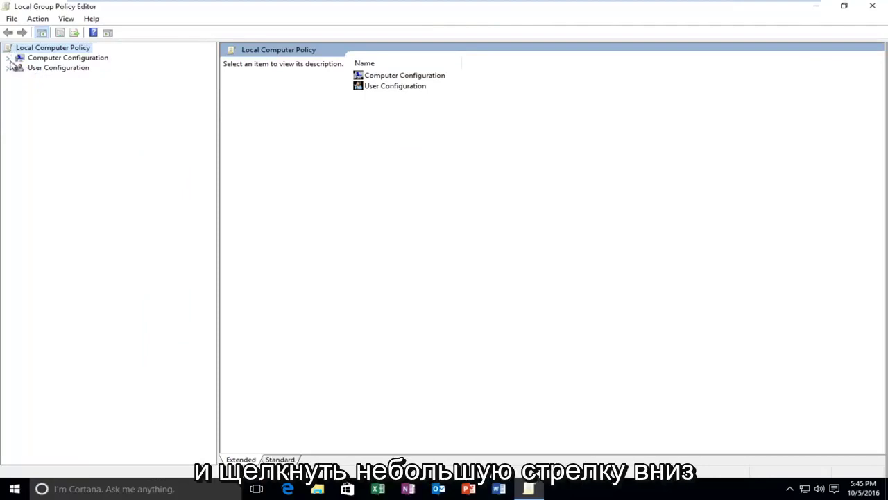
left_click(22, 59)
left_click(8, 59)
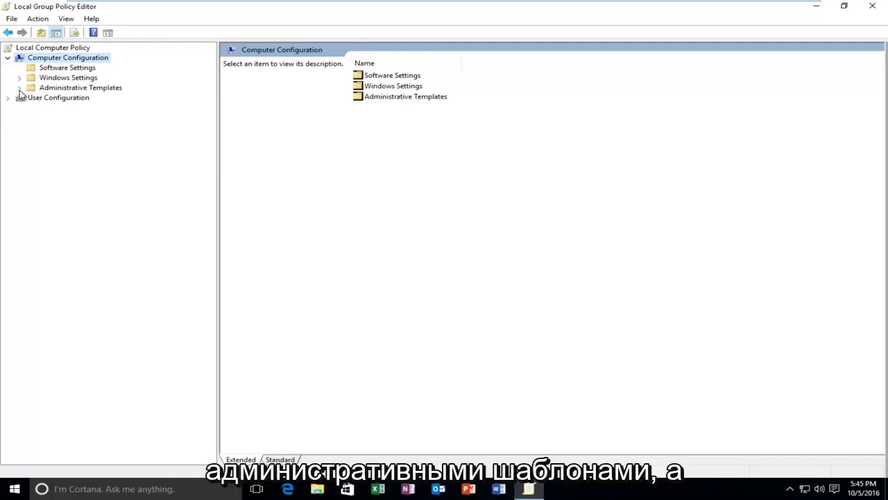
left_click(19, 88)
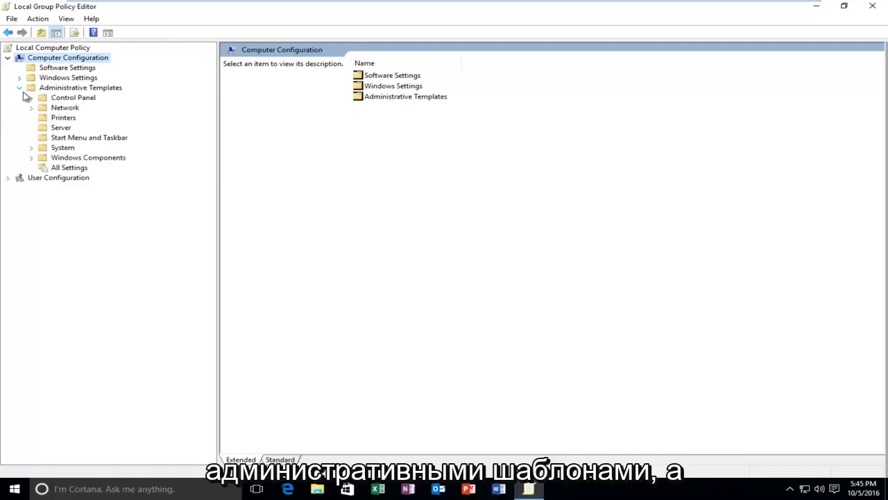
left_click(32, 158)
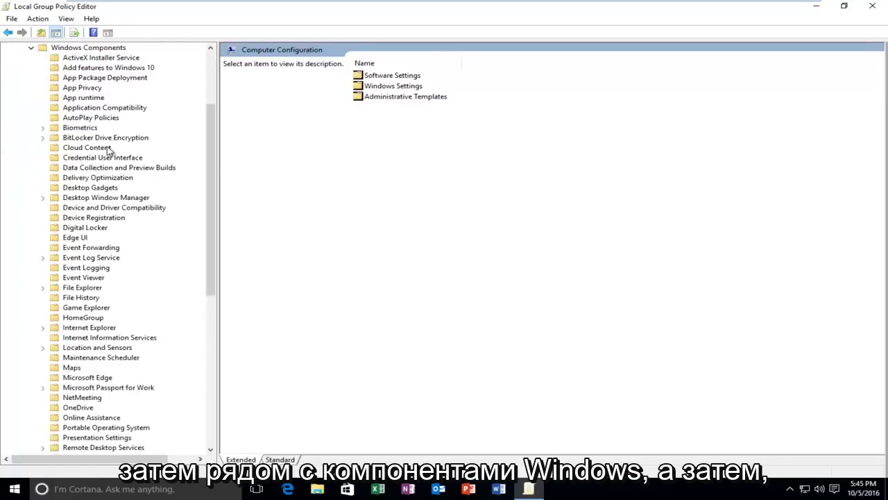
left_click_drag(208, 173, 204, 321)
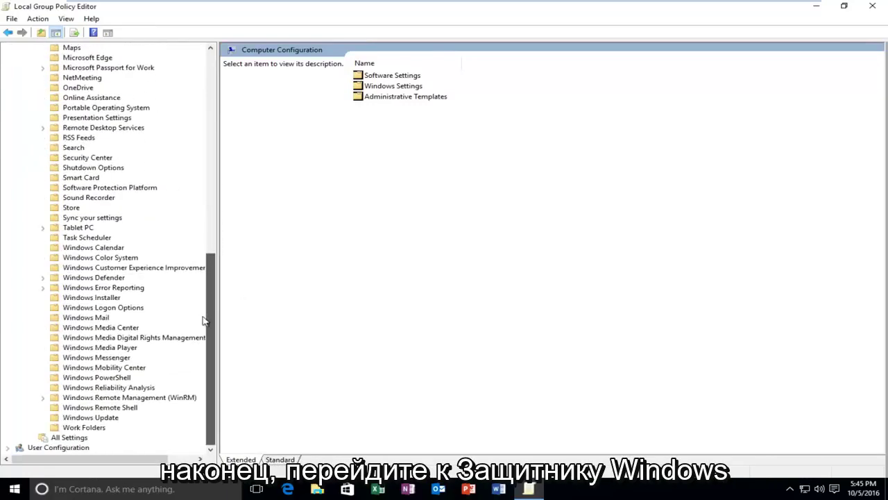
left_click(106, 278)
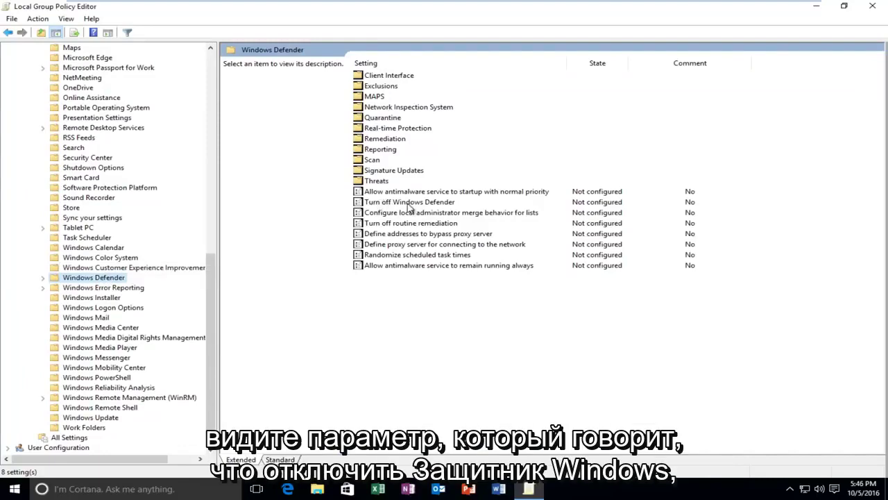
Step: Set the Turn off Windows Defender policy to Disabled and apply it
left_click(407, 205)
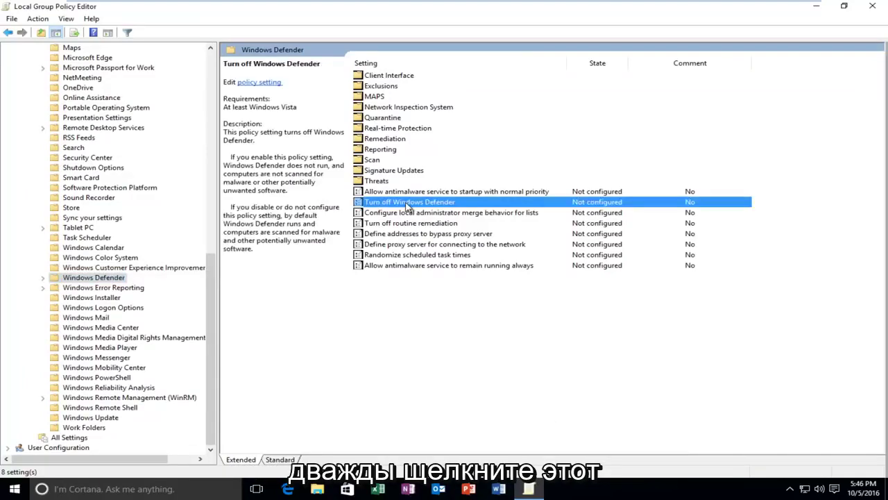
double_click(408, 204)
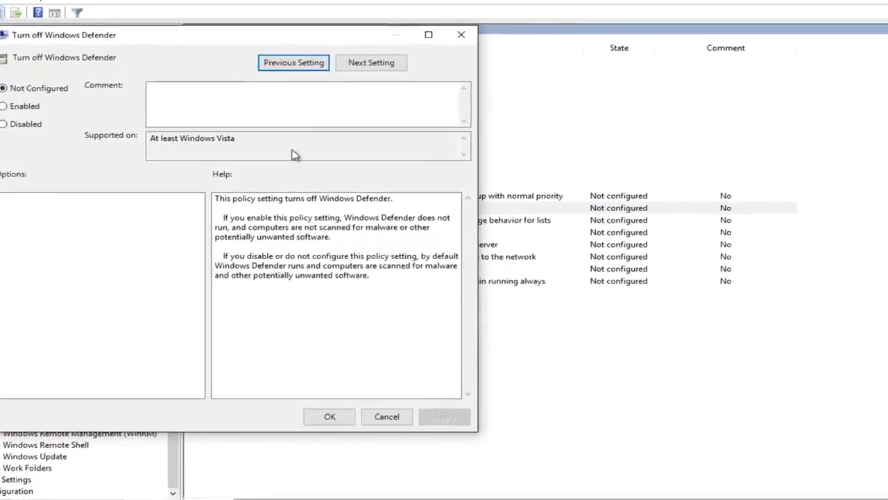
left_click(73, 114)
left_click(193, 92)
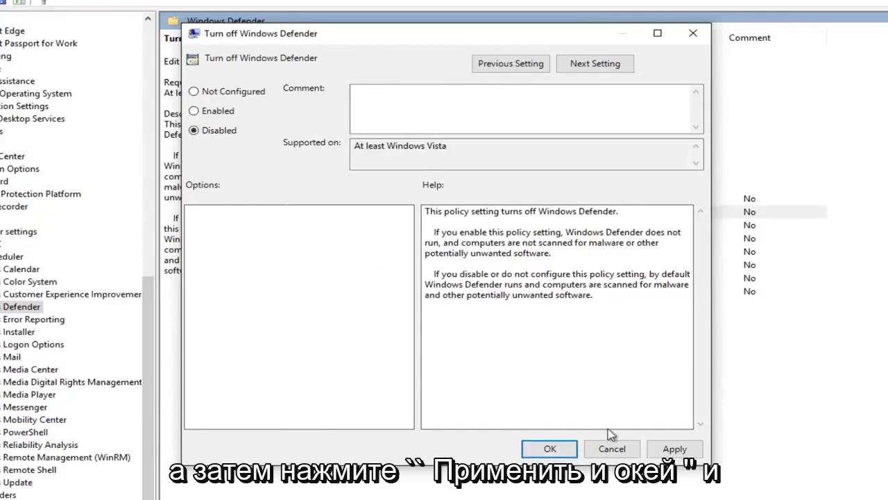
left_click(670, 450)
left_click(540, 451)
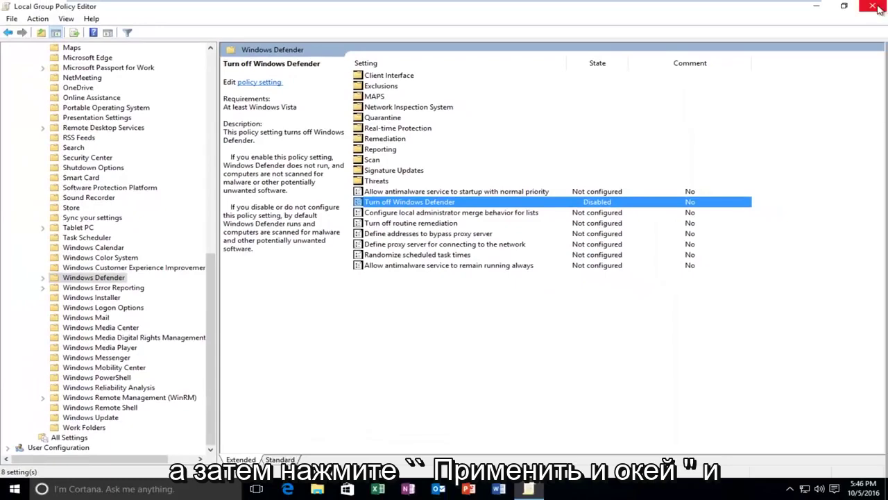
Step: Close the Group Policy Editor and relaunch Windows Defender via a 'windows def' Start search
left_click(872, 6)
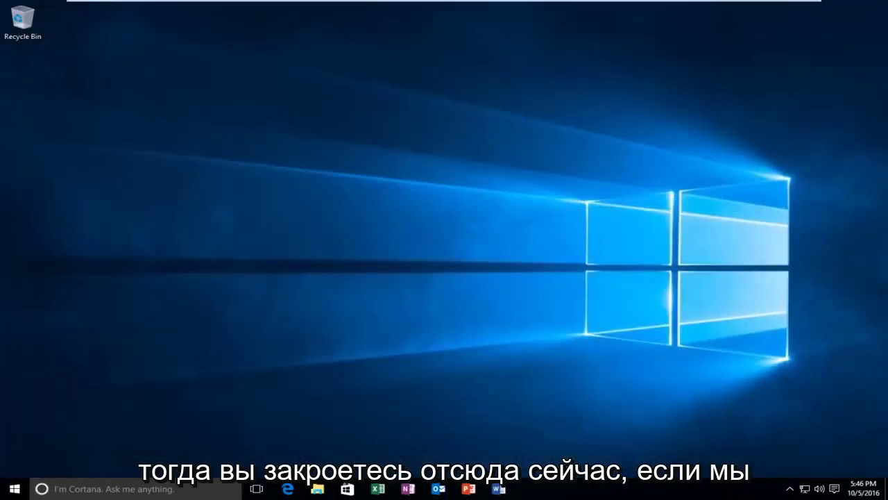
key("super")
type("wind")
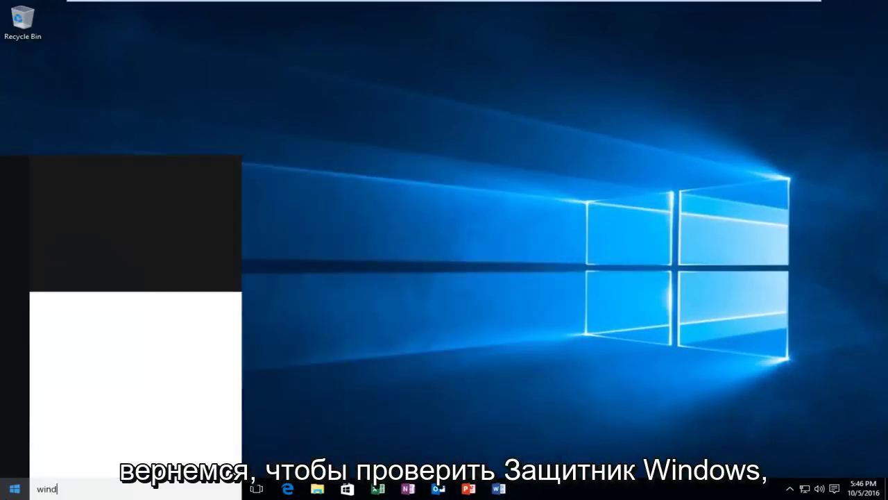
type("ows def")
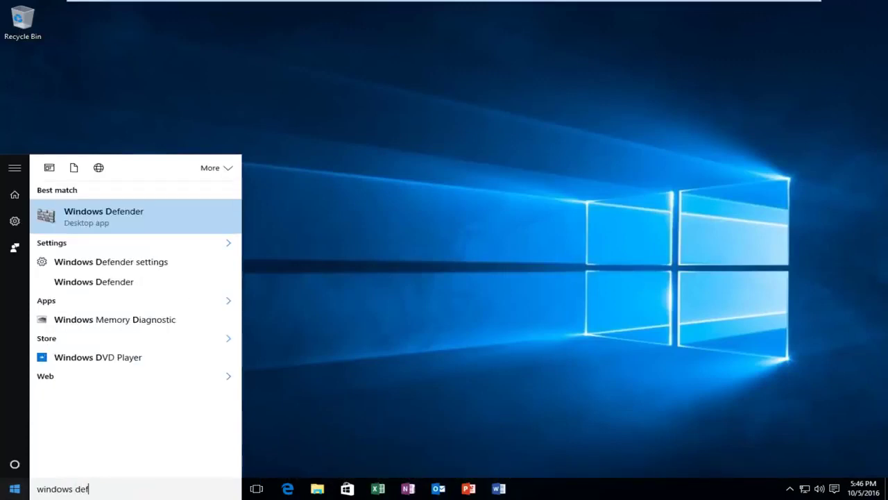
left_click(122, 226)
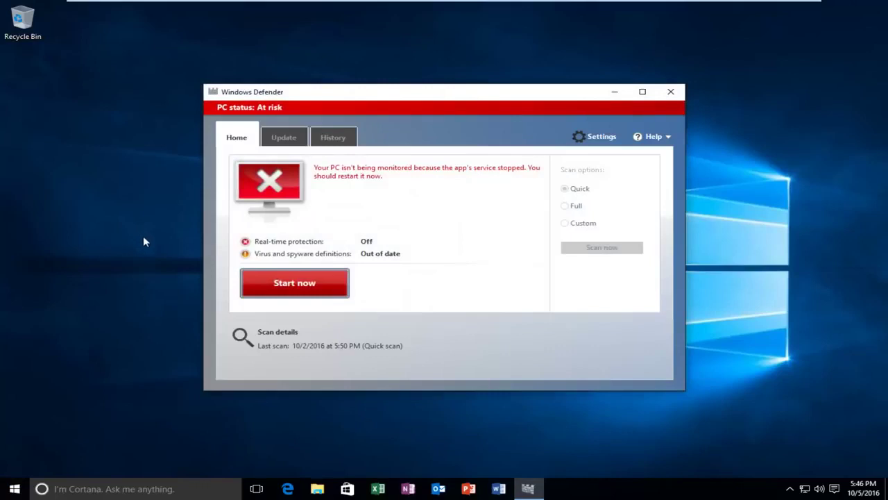
Step: Restart the stopped Defender service and enable real-time protection so status reads Protected
left_click(312, 293)
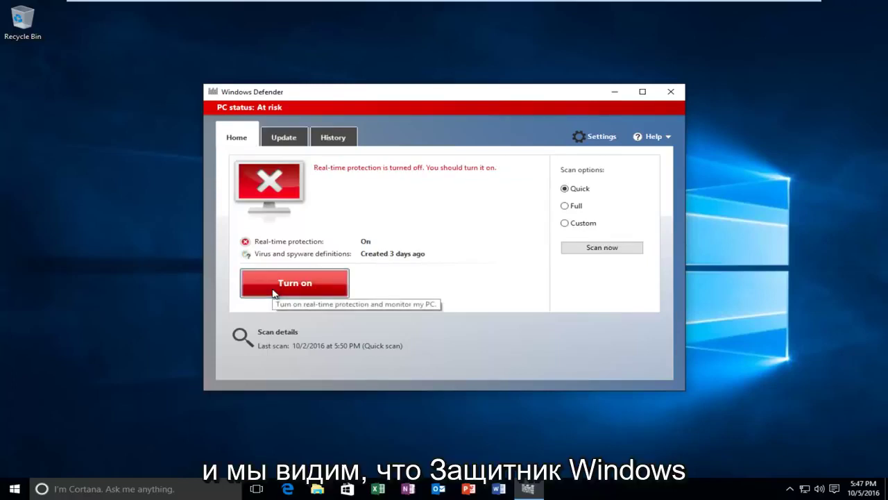
left_click(272, 294)
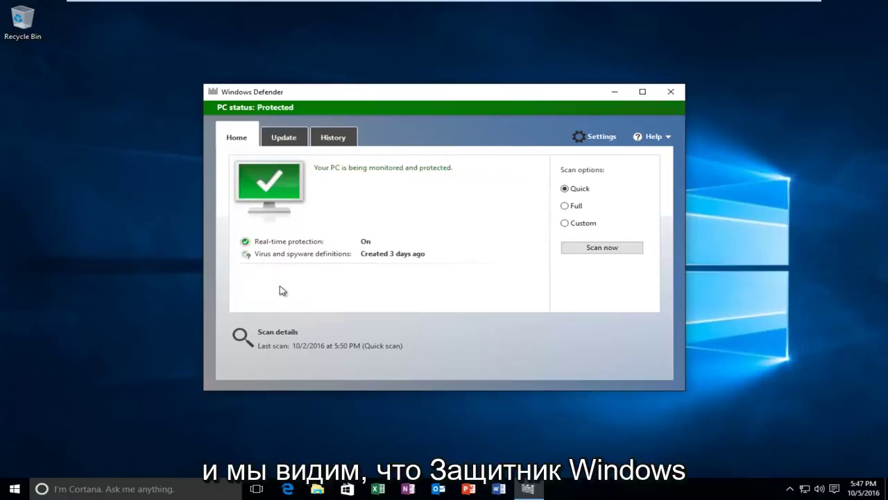